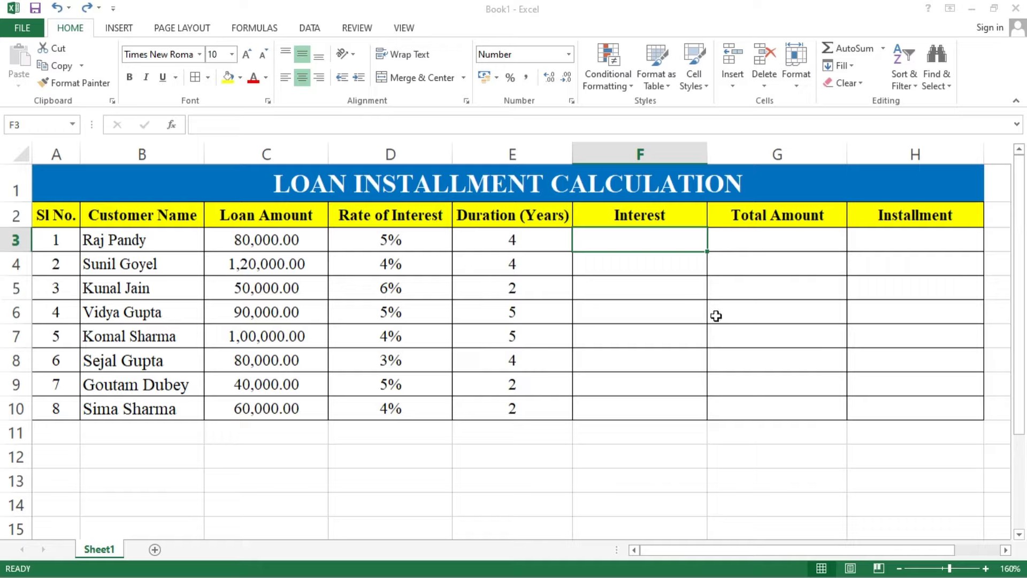
- Enter the interest formula =(C3*D3*E3) in F3 for the first customer
{"action": "type", "text": "="}
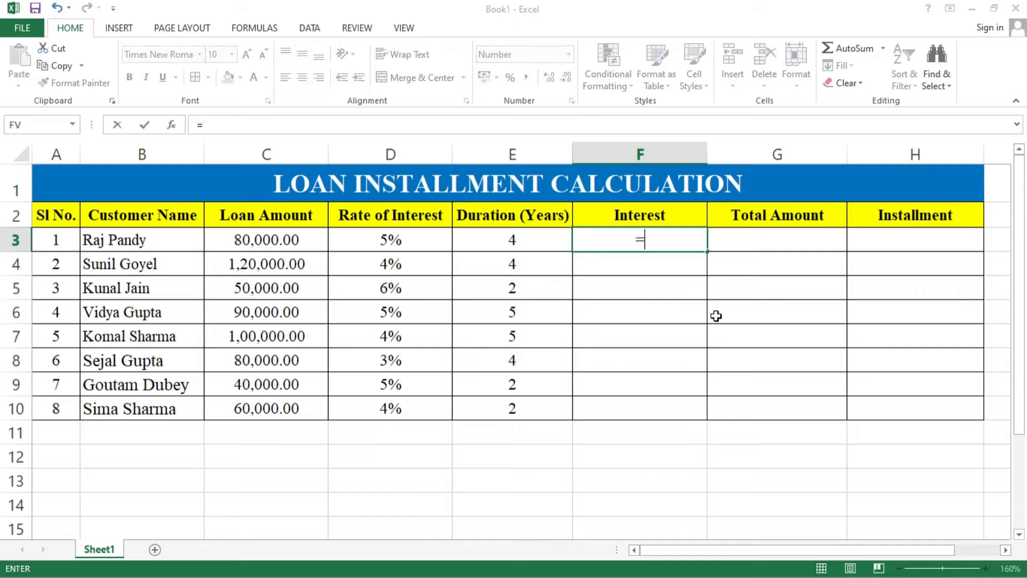
{"action": "type", "text": "("}
{"action": "left_click", "coordinate": [319, 243]}
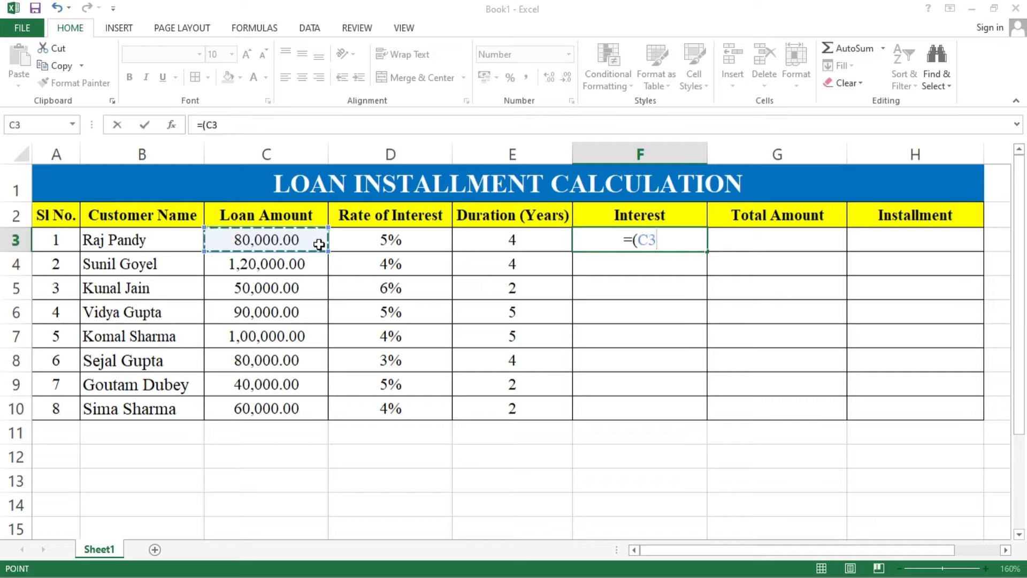
{"action": "type", "text": "*"}
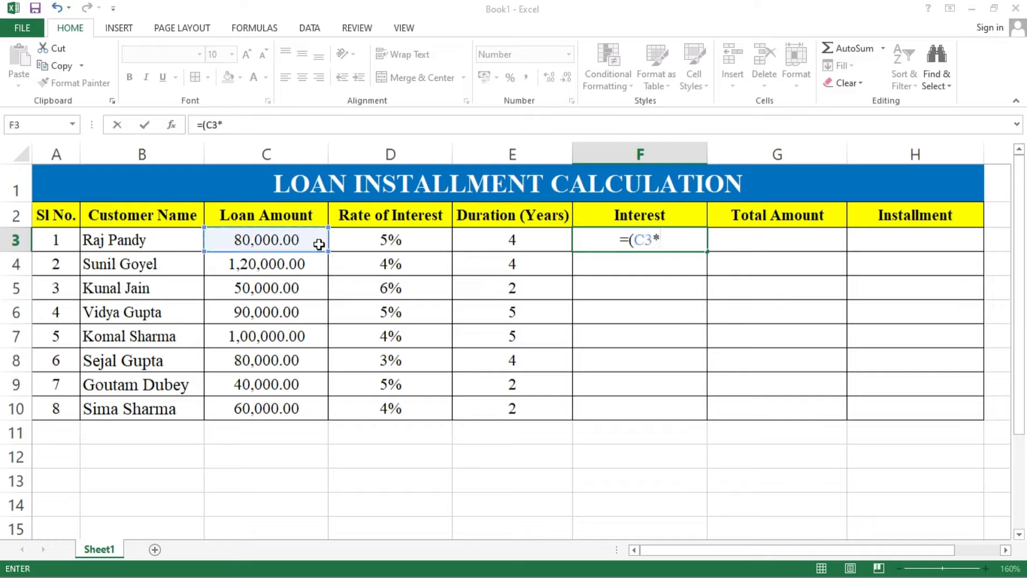
{"action": "left_click", "coordinate": [373, 245]}
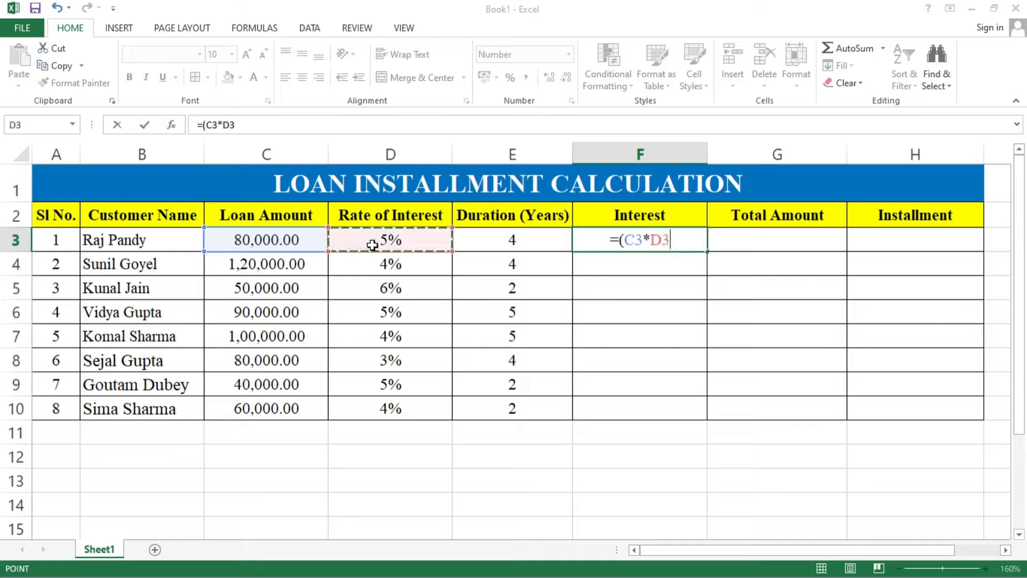
{"action": "type", "text": "*"}
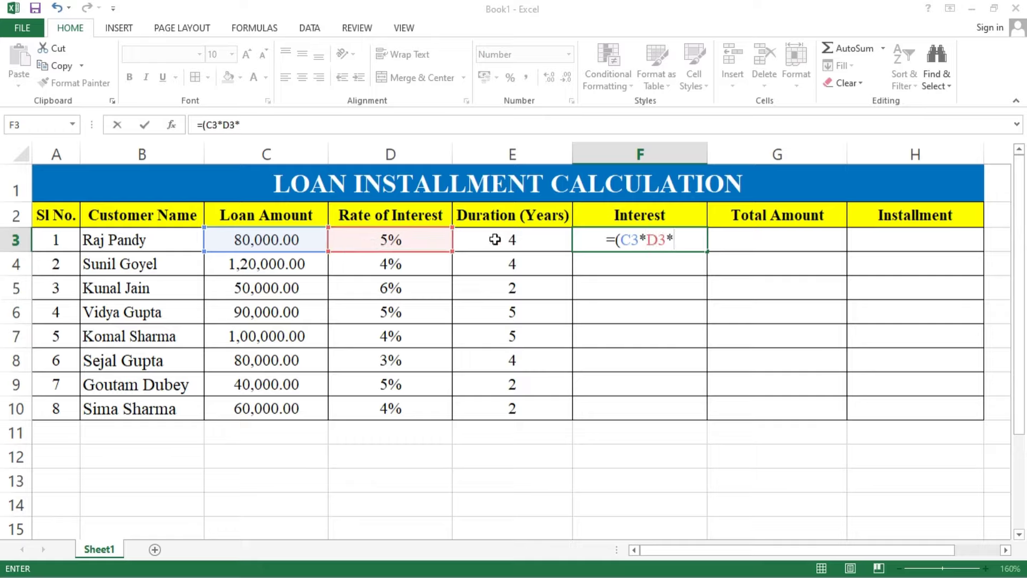
{"action": "left_click", "coordinate": [495, 239]}
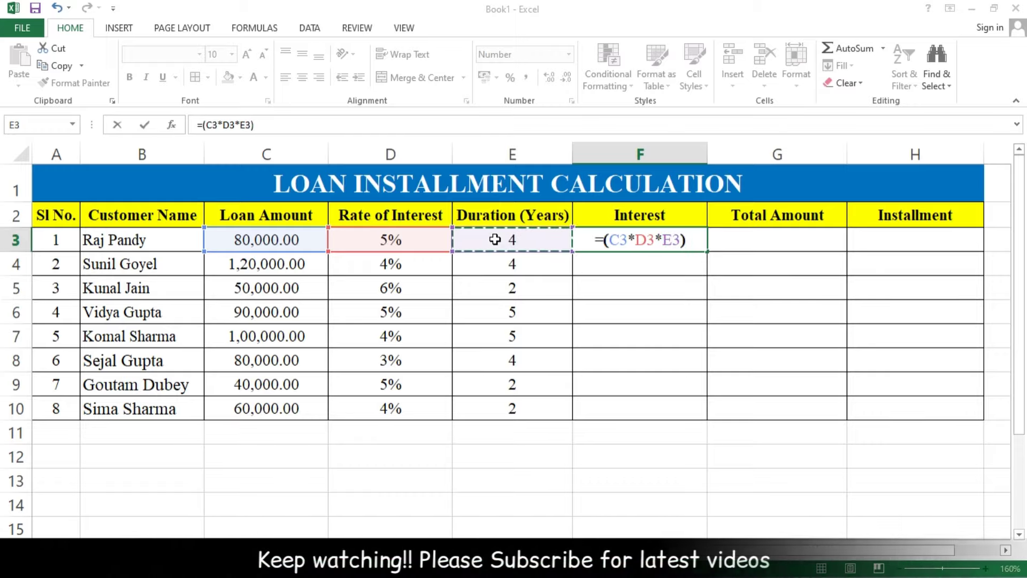
{"action": "type", "text": ")"}
{"action": "key", "text": "ctrl+Return"}
{"action": "key", "text": "Return"}
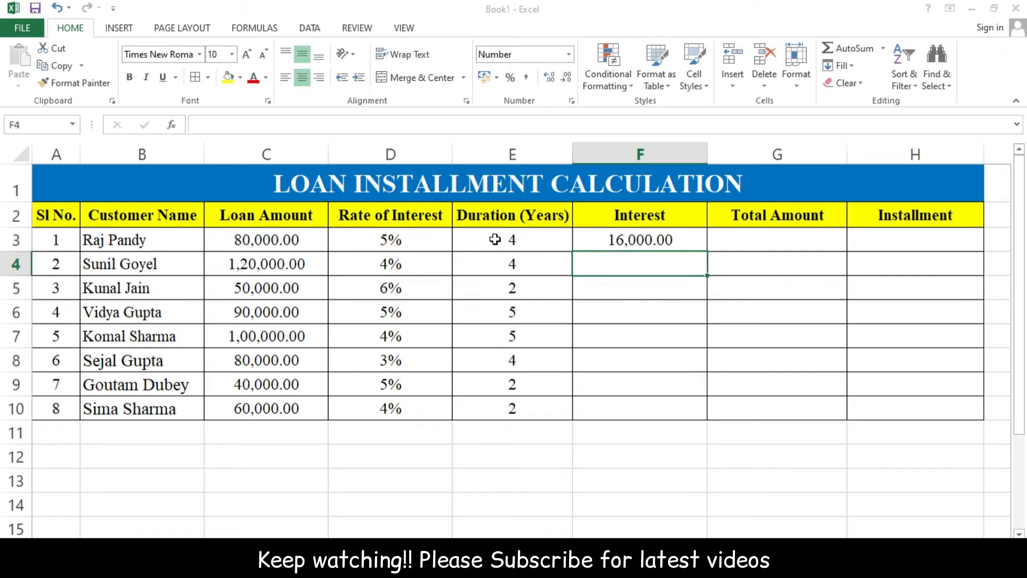
- Fill the interest formula down from F3 to F10 for all eight customers
{"action": "left_click", "coordinate": [672, 244]}
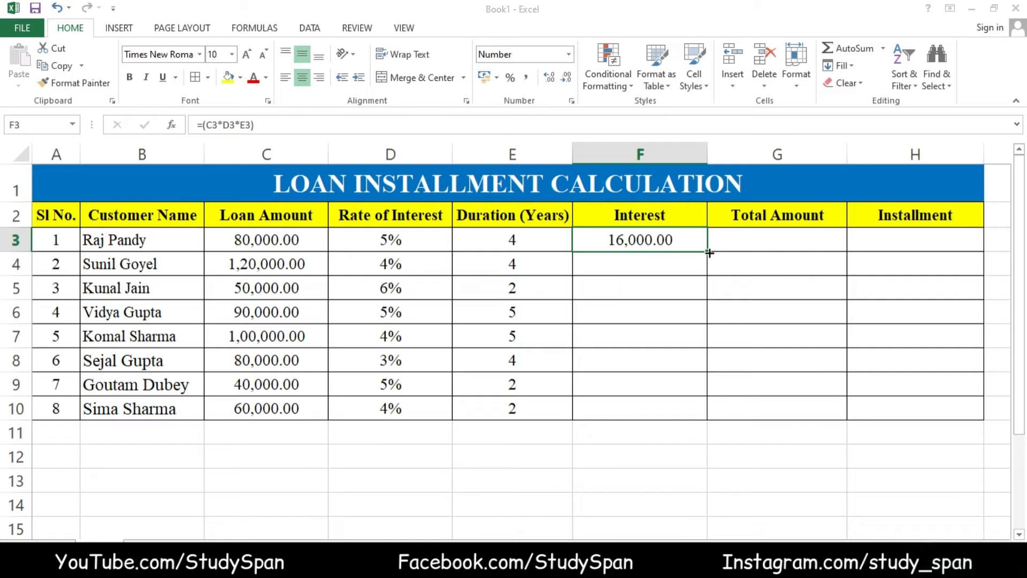
{"action": "left_click_drag", "start_coordinate": [709, 253], "coordinate": [695, 424]}
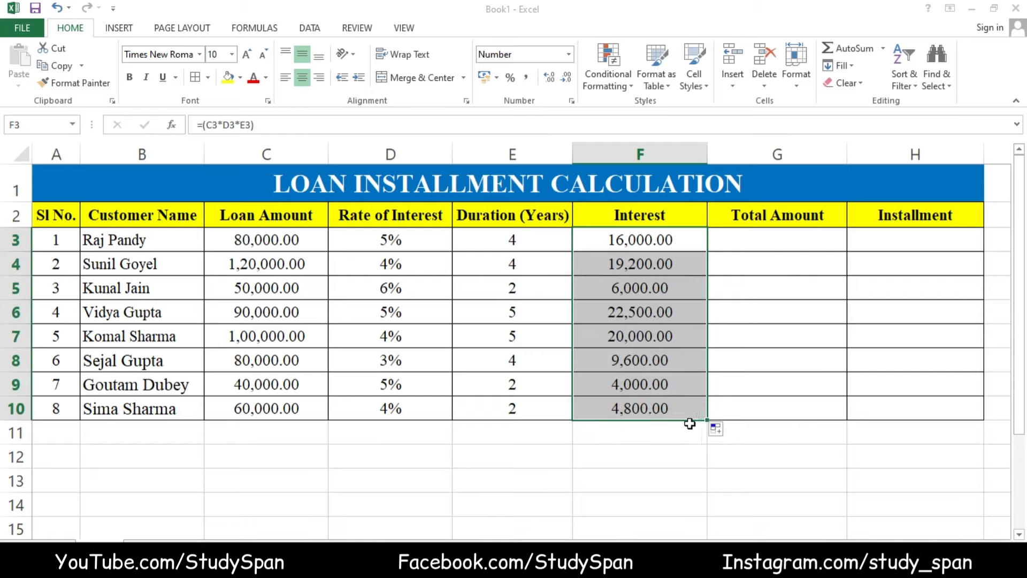
{"action": "left_click", "coordinate": [528, 384]}
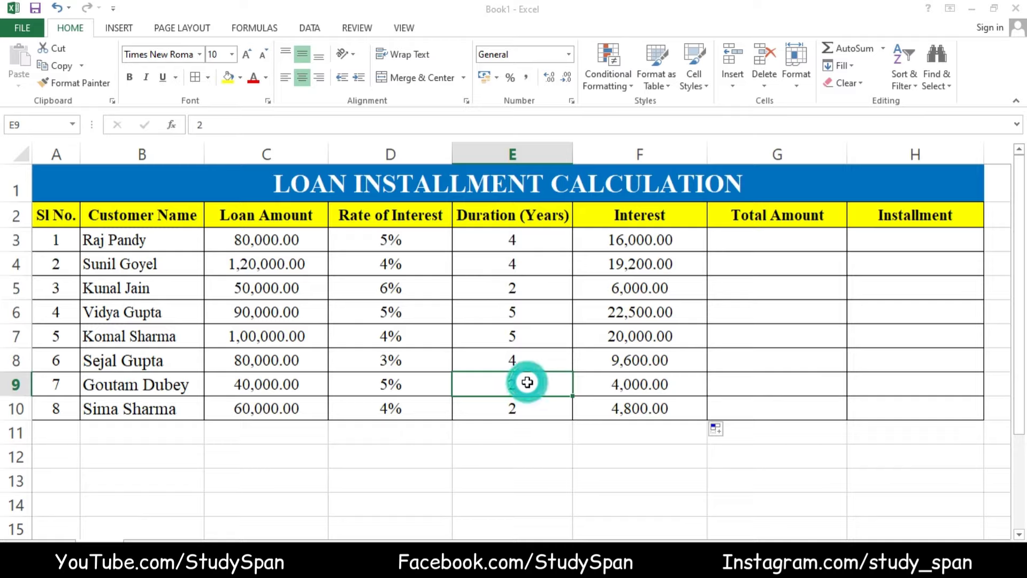
- Enter the total amount formula =C3+F3 in G3
{"action": "left_click", "coordinate": [813, 238]}
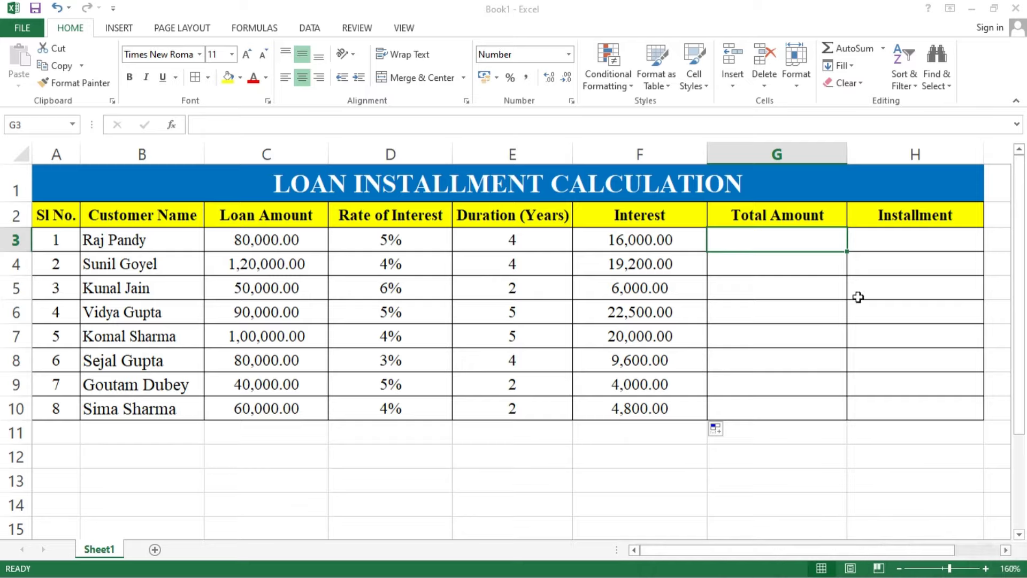
{"action": "type", "text": "="}
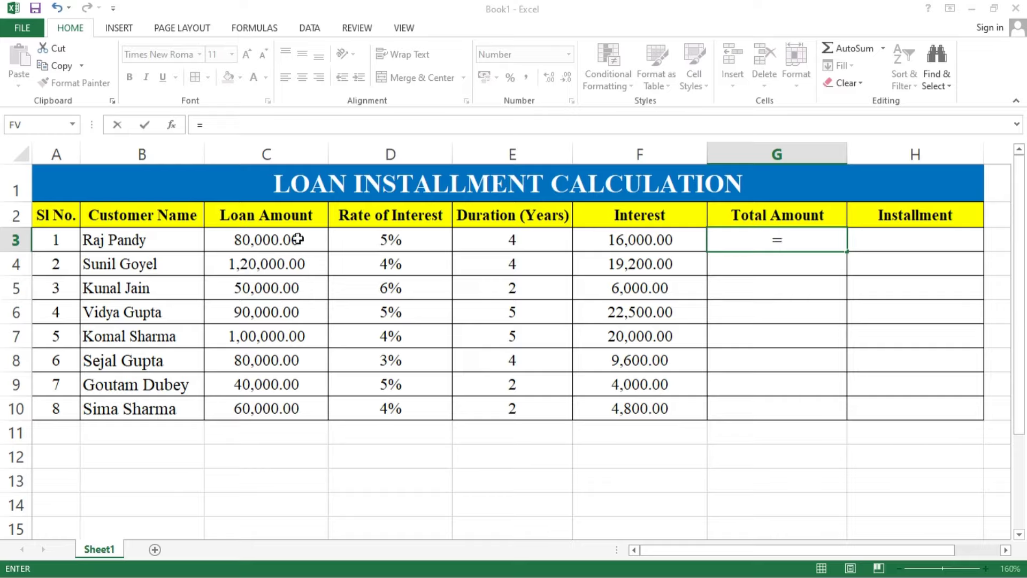
{"action": "left_click", "coordinate": [298, 239]}
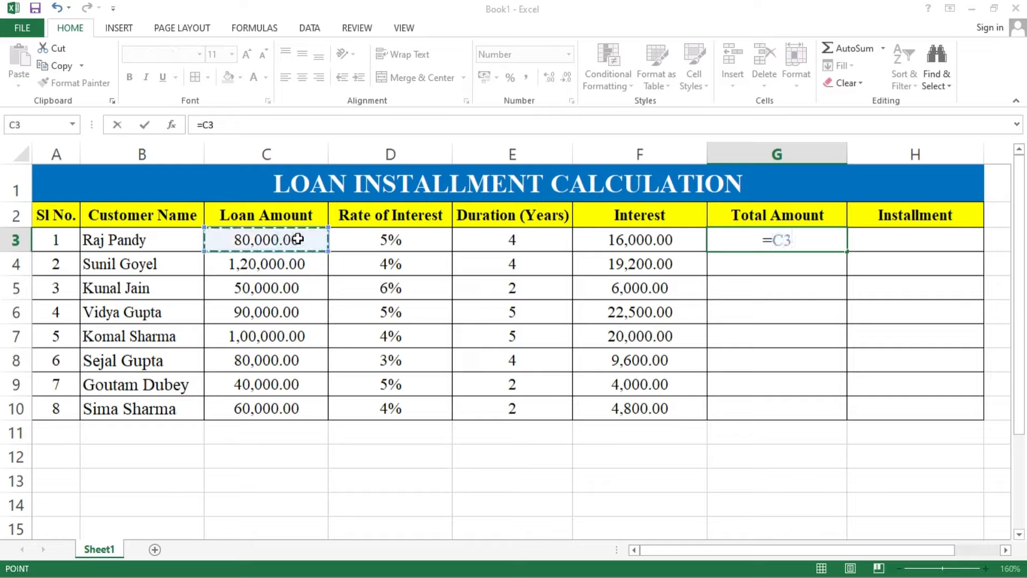
{"action": "type", "text": "+"}
{"action": "left_click", "coordinate": [616, 245]}
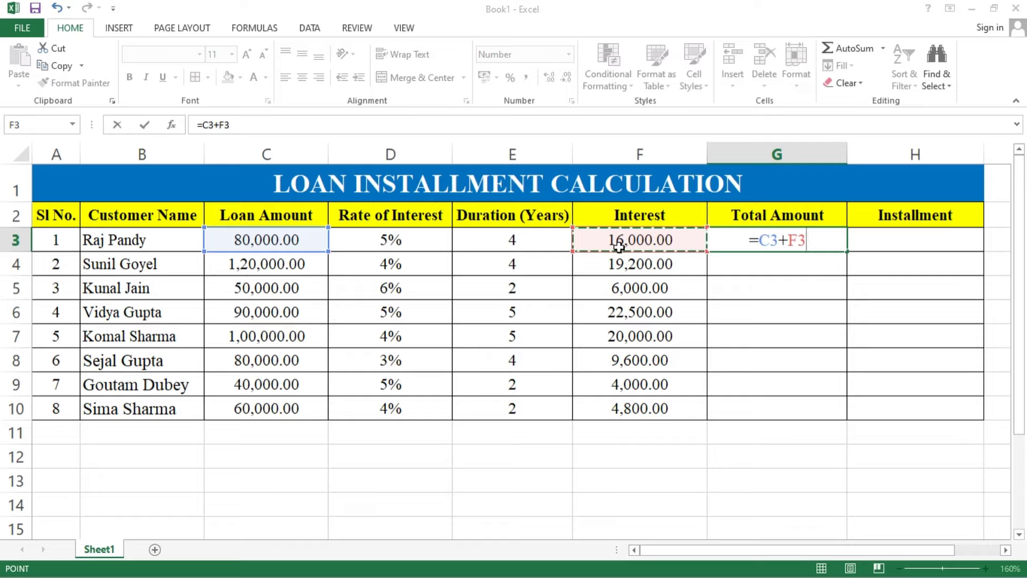
{"action": "key", "text": "Return"}
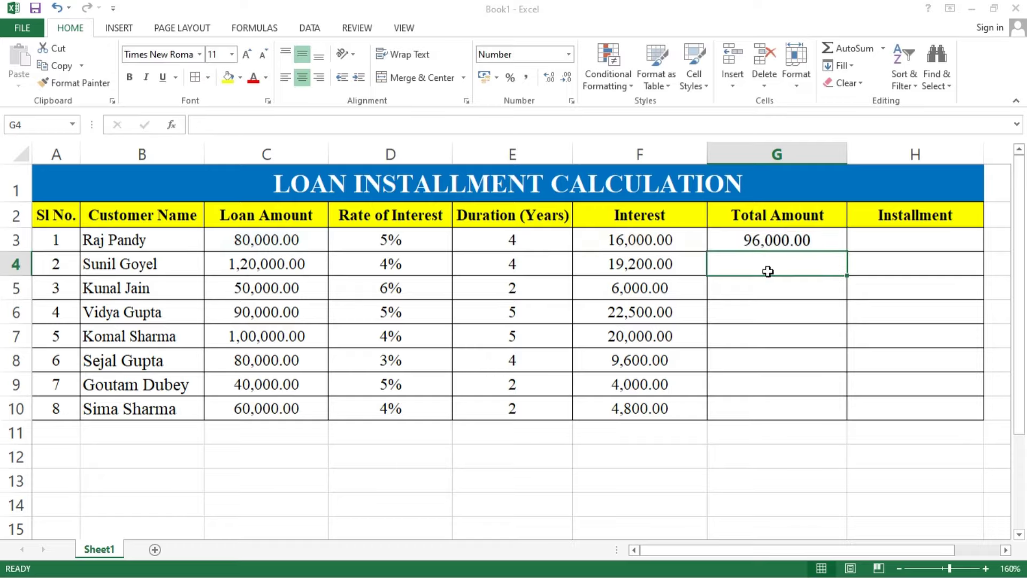
- Fill the total amount formula down from G3 to G10
{"action": "left_click", "coordinate": [813, 241]}
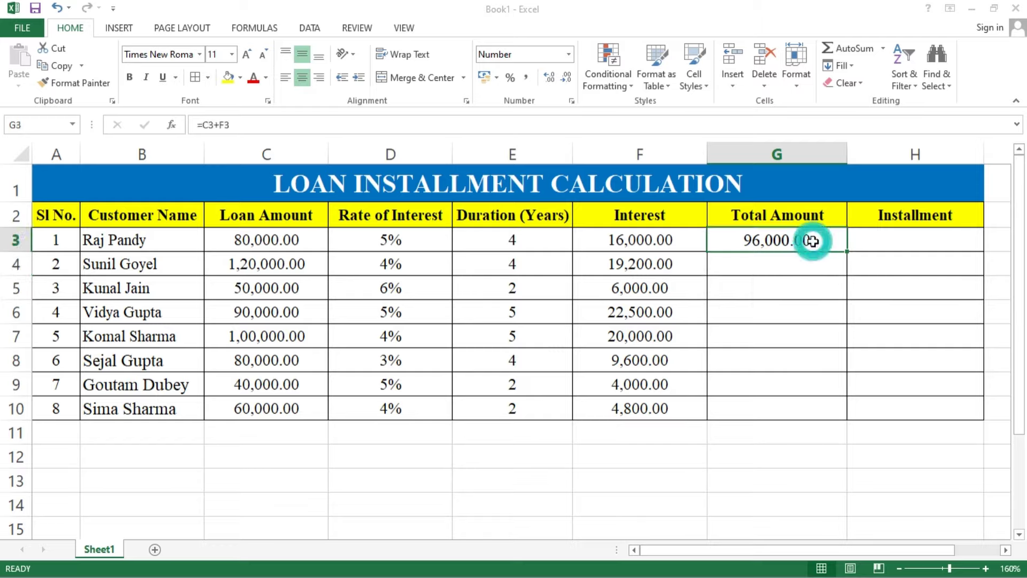
{"action": "double_click", "coordinate": [847, 250]}
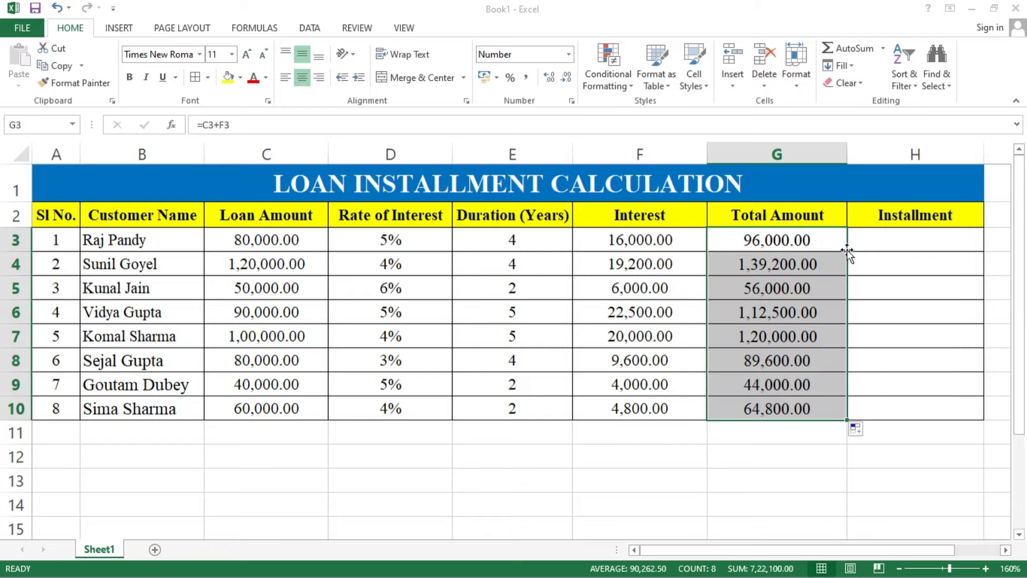
{"action": "left_click", "coordinate": [884, 235]}
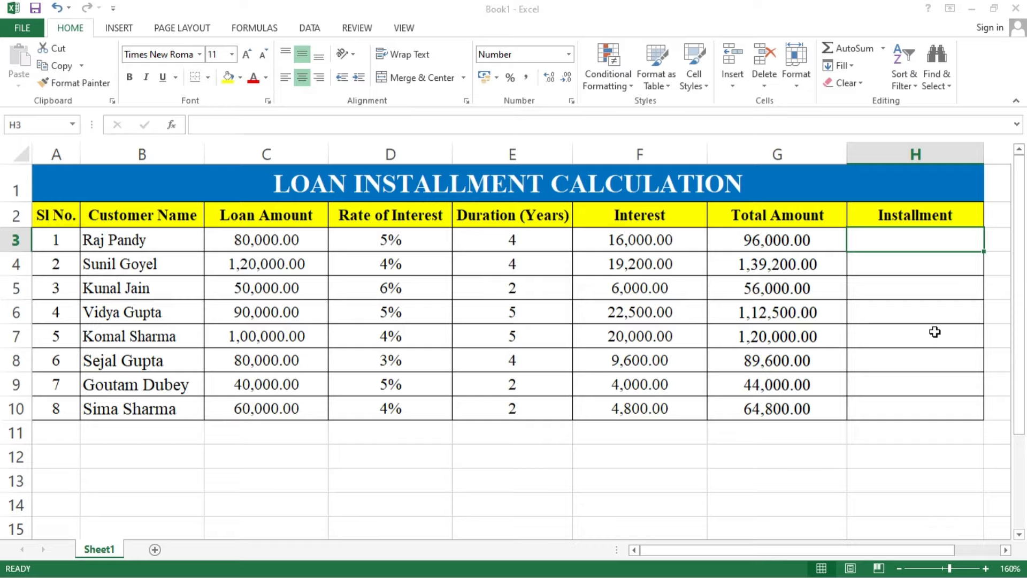
- Enter the monthly installment formula =G3/E3/12 in H3
{"action": "type", "text": "="}
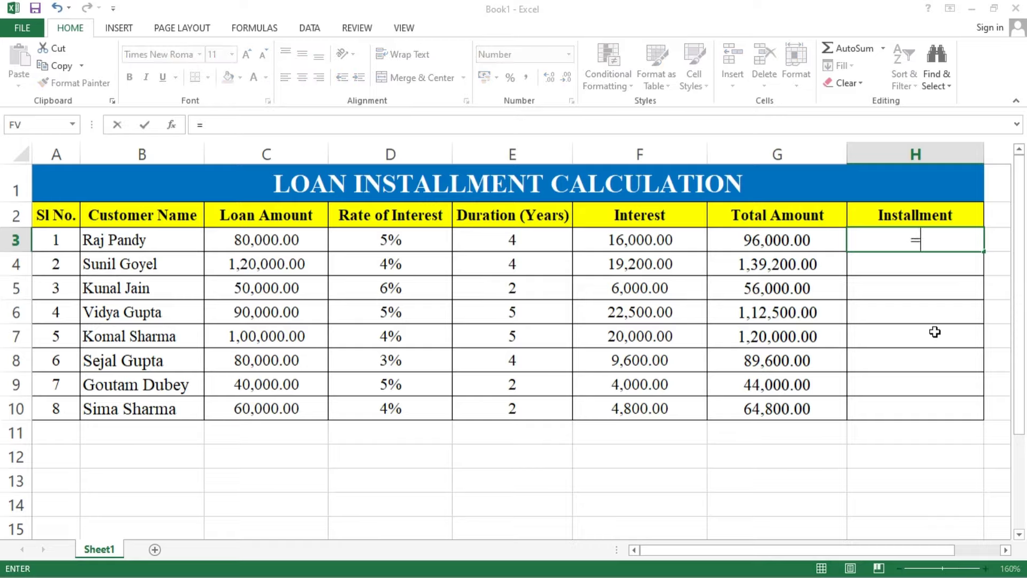
{"action": "left_click", "coordinate": [813, 238]}
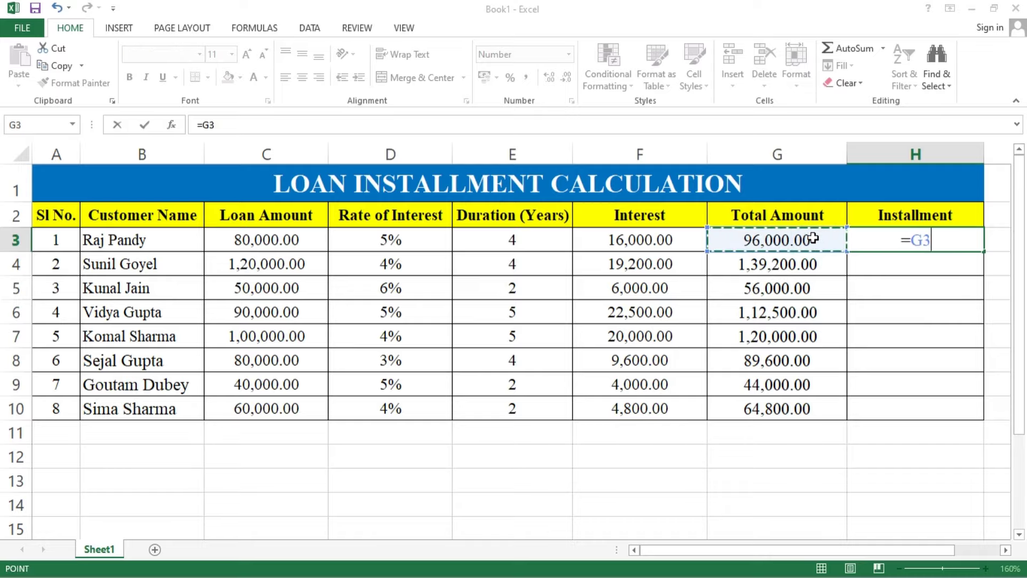
{"action": "type", "text": "/"}
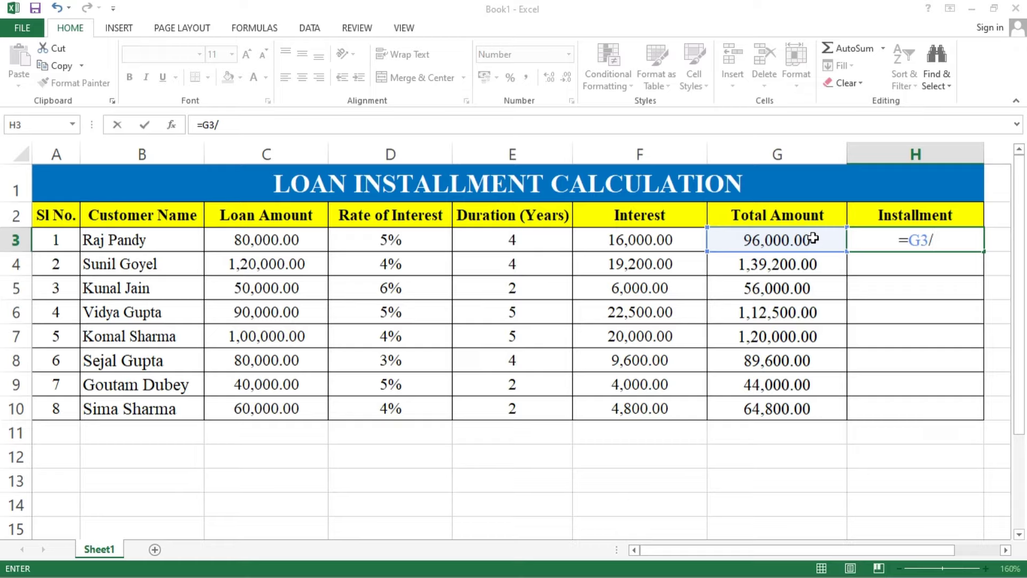
{"action": "left_click", "coordinate": [545, 242]}
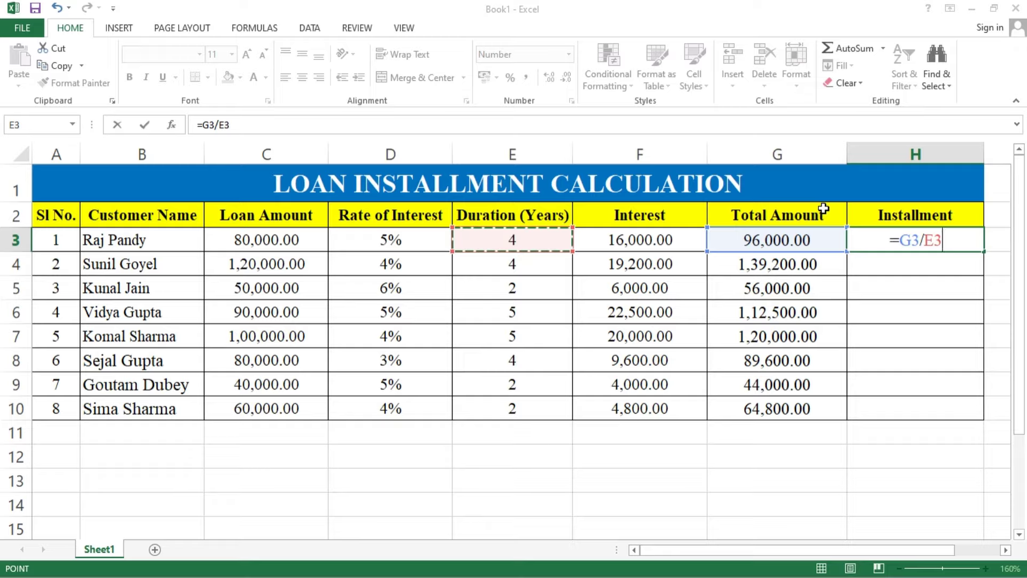
{"action": "type", "text": "/12"}
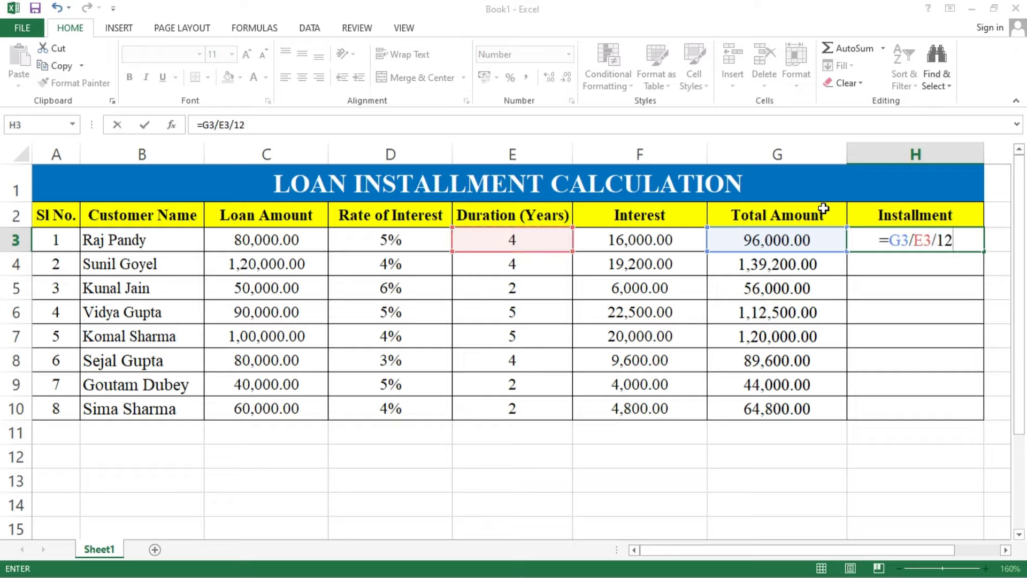
{"action": "key", "text": "Return"}
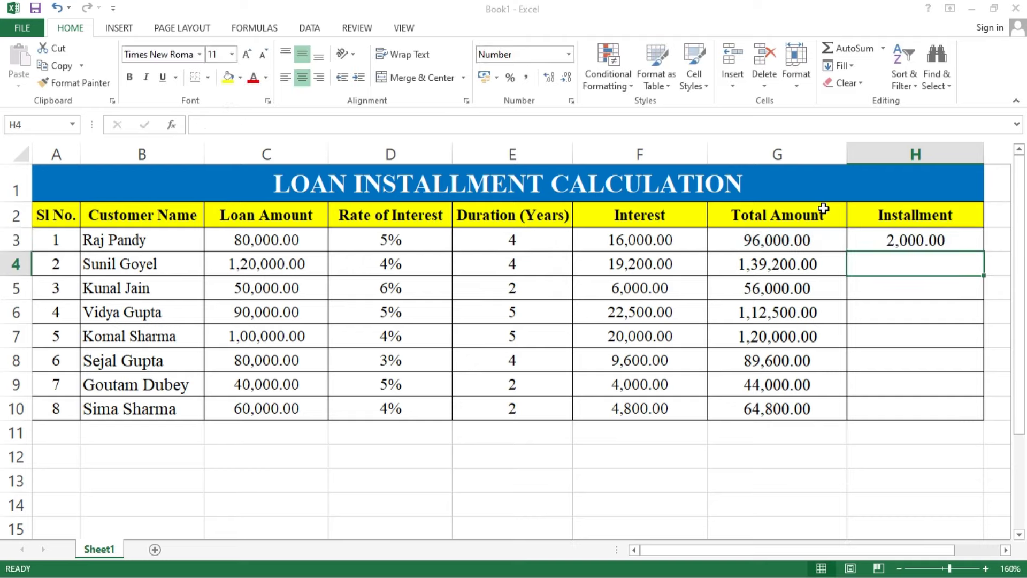
- Fill the installment formula down from H3 to H10
{"action": "left_click", "coordinate": [888, 239]}
{"action": "double_click", "coordinate": [984, 251]}
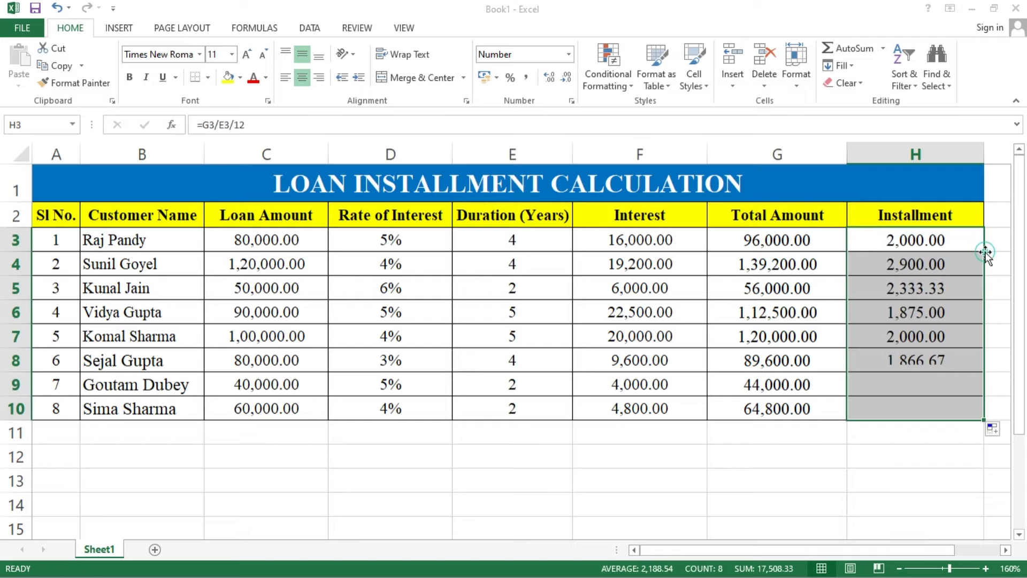
{"action": "left_click", "coordinate": [958, 232]}
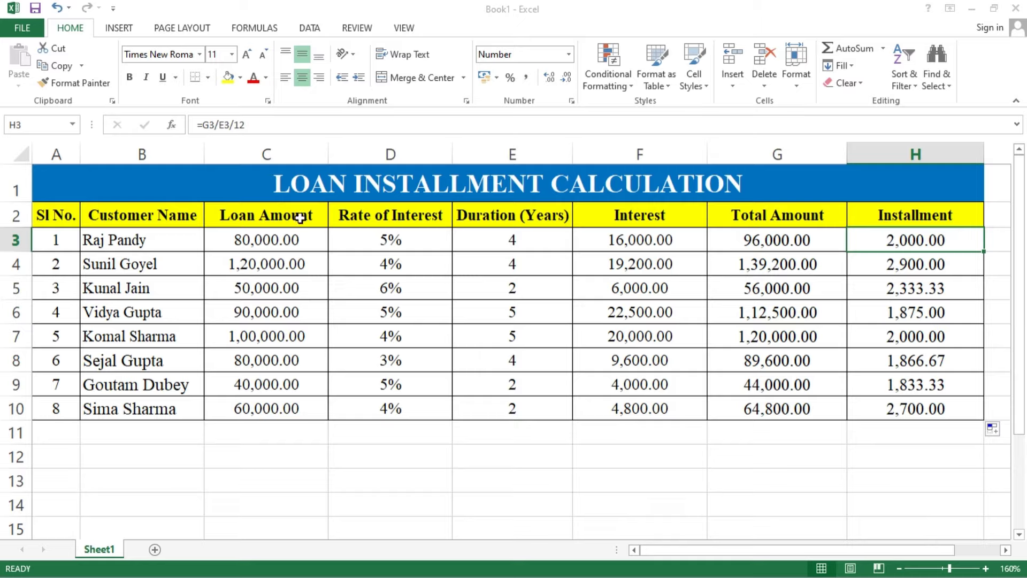
- Change the loan amount in C3 from 80,000 to 90000
{"action": "left_click", "coordinate": [280, 245]}
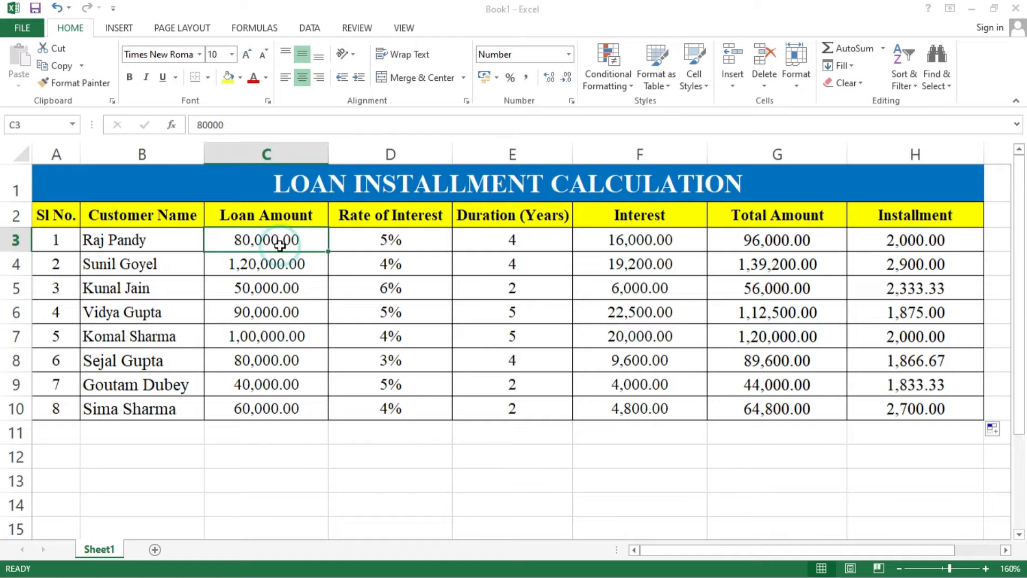
{"action": "type", "text": "90000"}
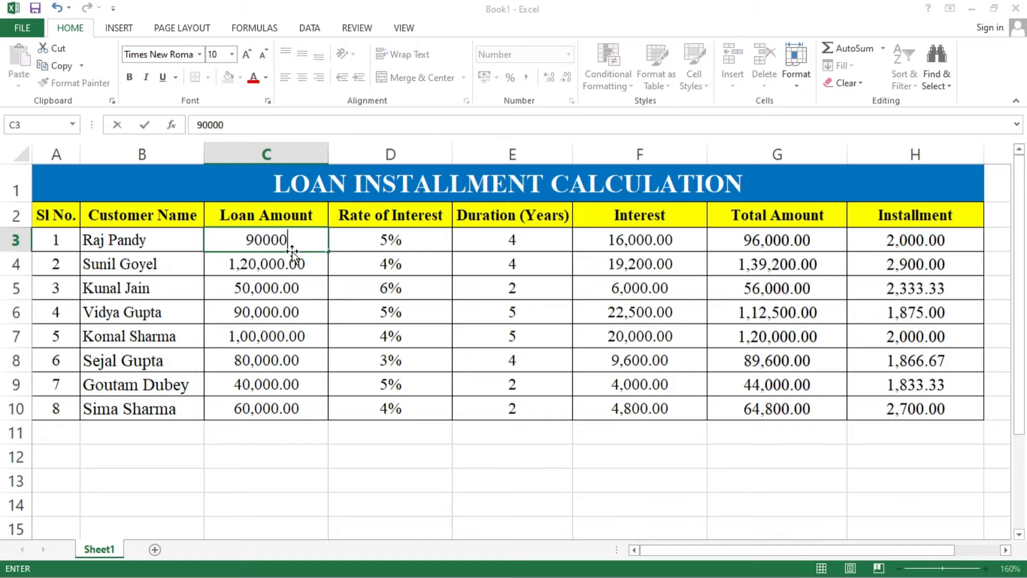
{"action": "key", "text": "Return"}
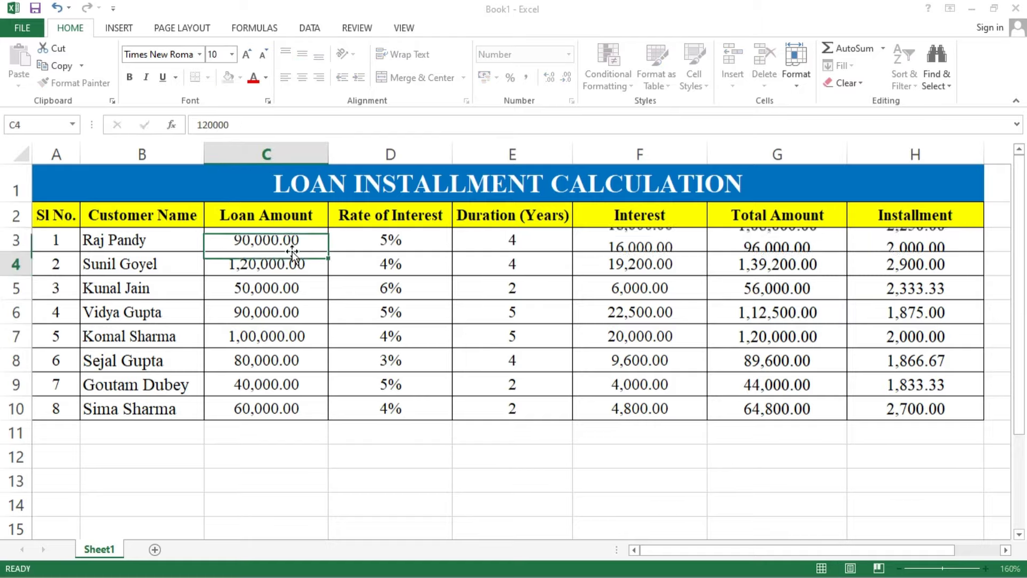